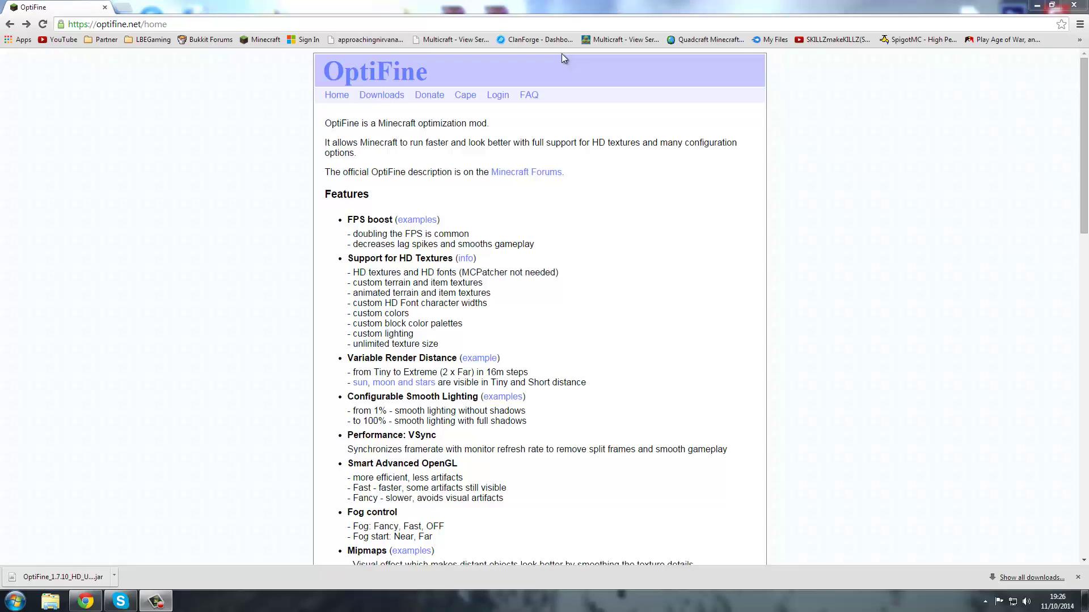
Step: Go to the OptiFine downloads page and highlight the OptiFine HD Ultra heading under Minecraft 1.7.10
click(379, 96)
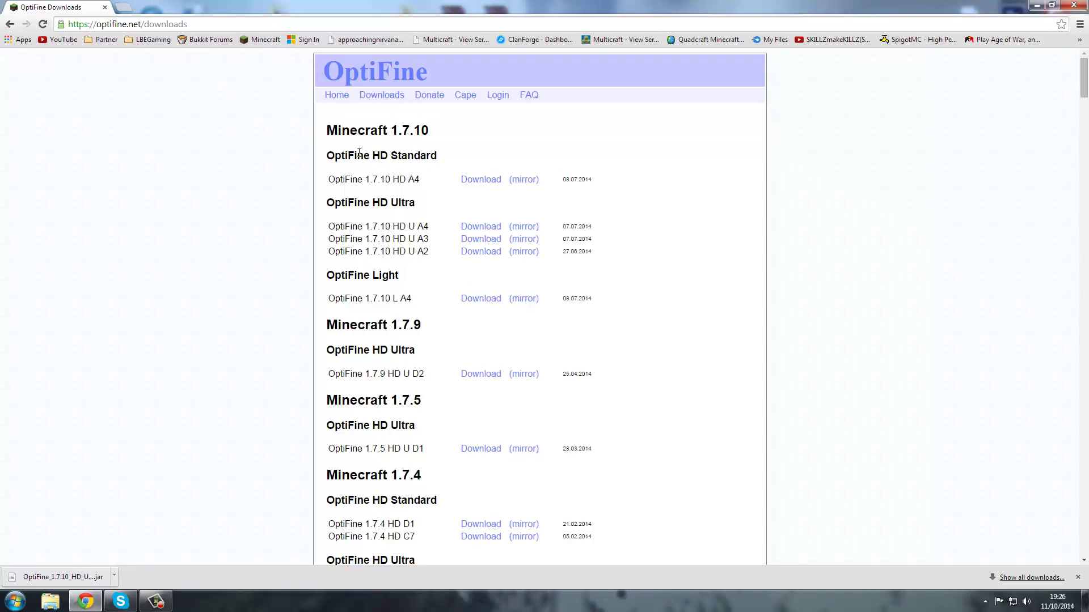
drag(416, 202, 327, 204)
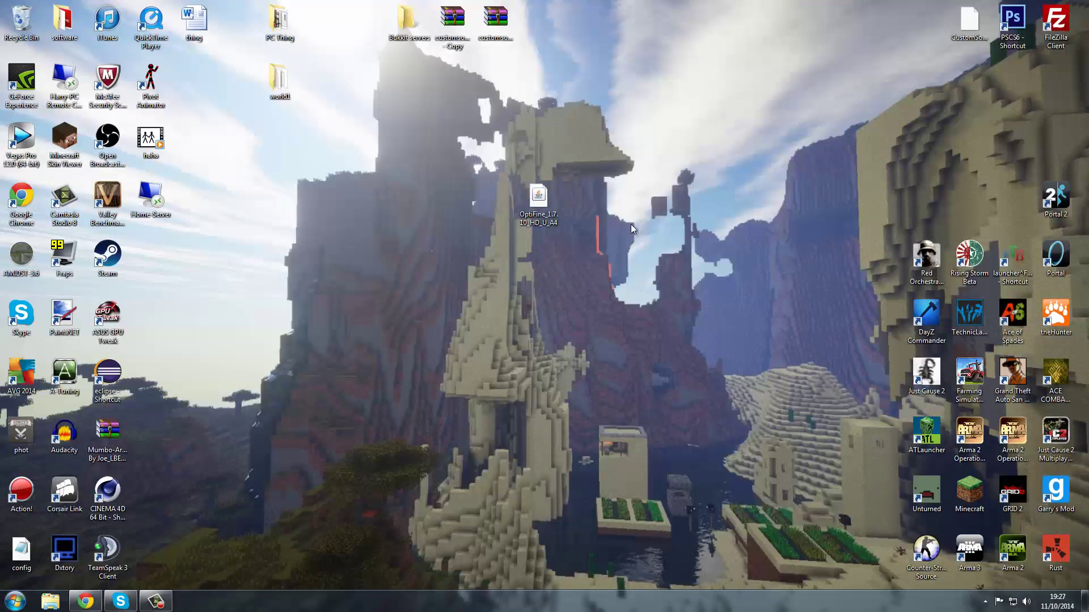
Step: Run the downloaded OptiFine HD Ultra jar and install OptiFine into Minecraft
double_click(546, 224)
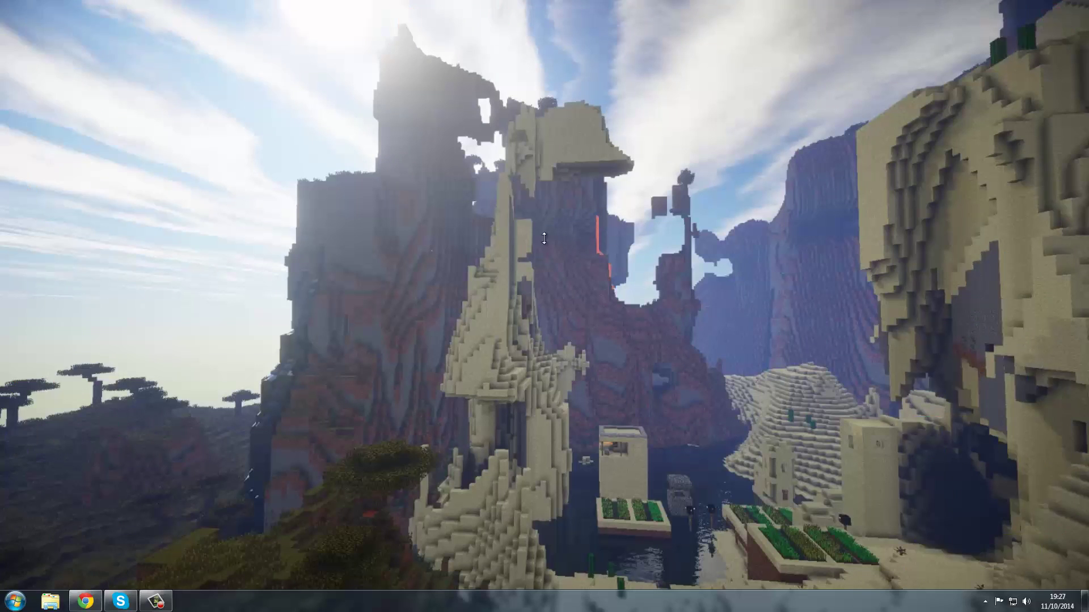
click(491, 349)
click(542, 317)
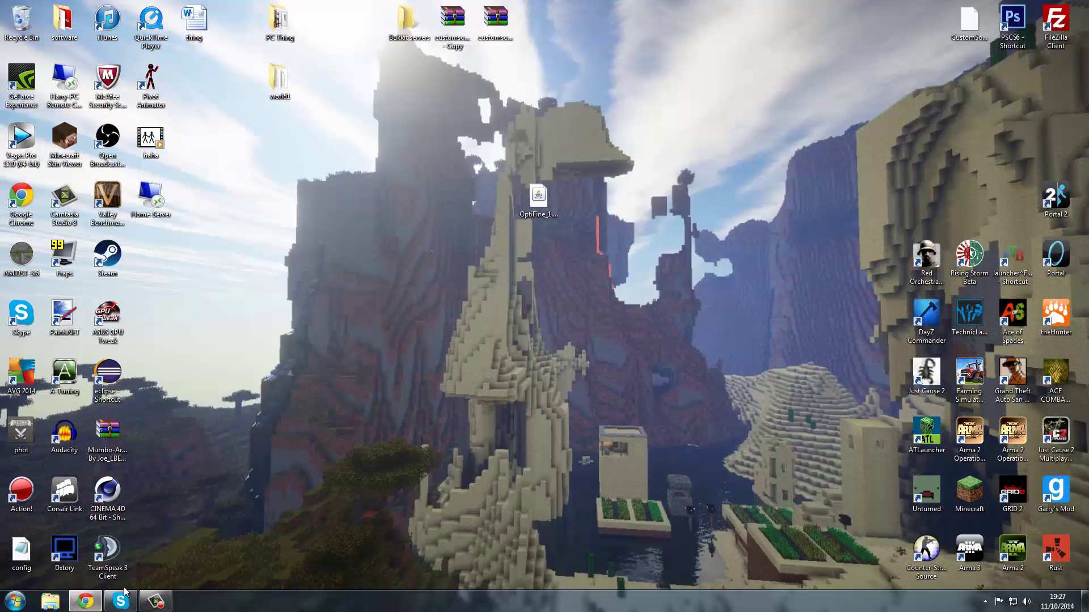
Step: Check that the OptiFine profile uses 1.7.10-OptiFine_HD_U_A4, then play with that profile
double_click(969, 494)
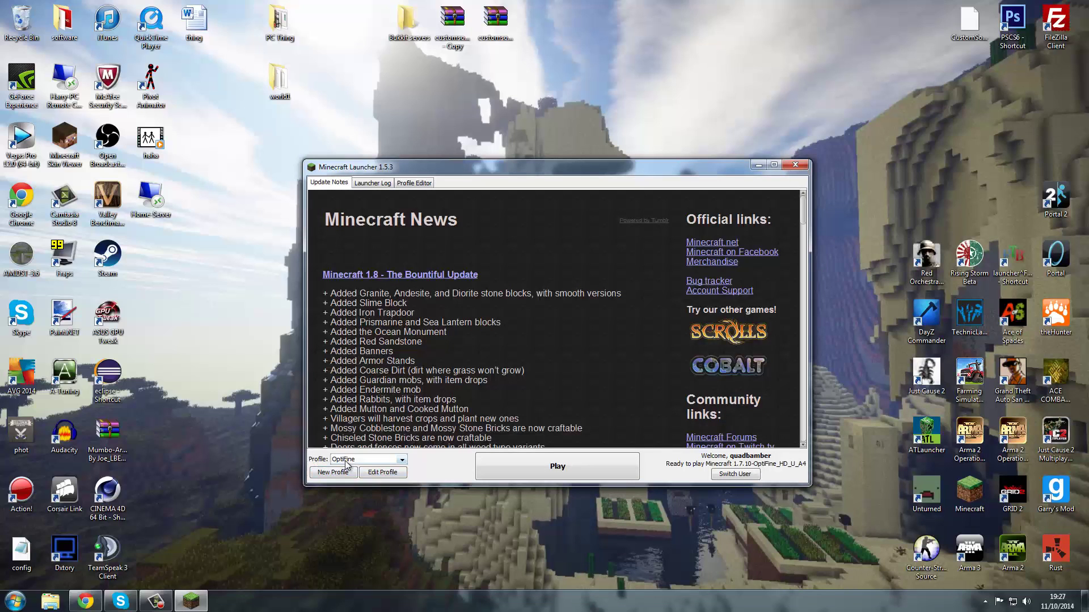
click(382, 473)
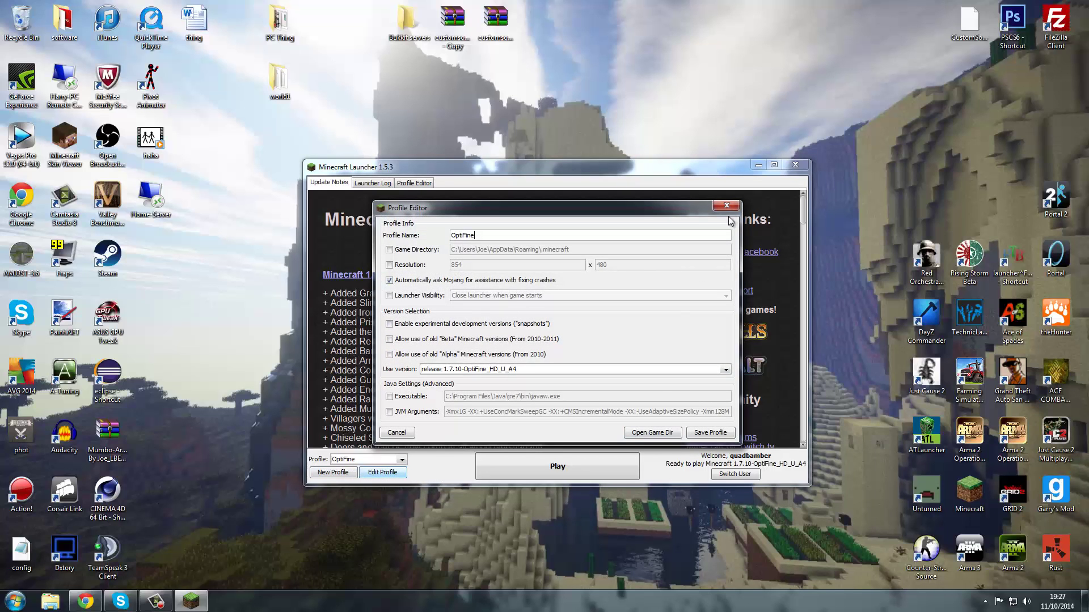
click(726, 206)
click(595, 461)
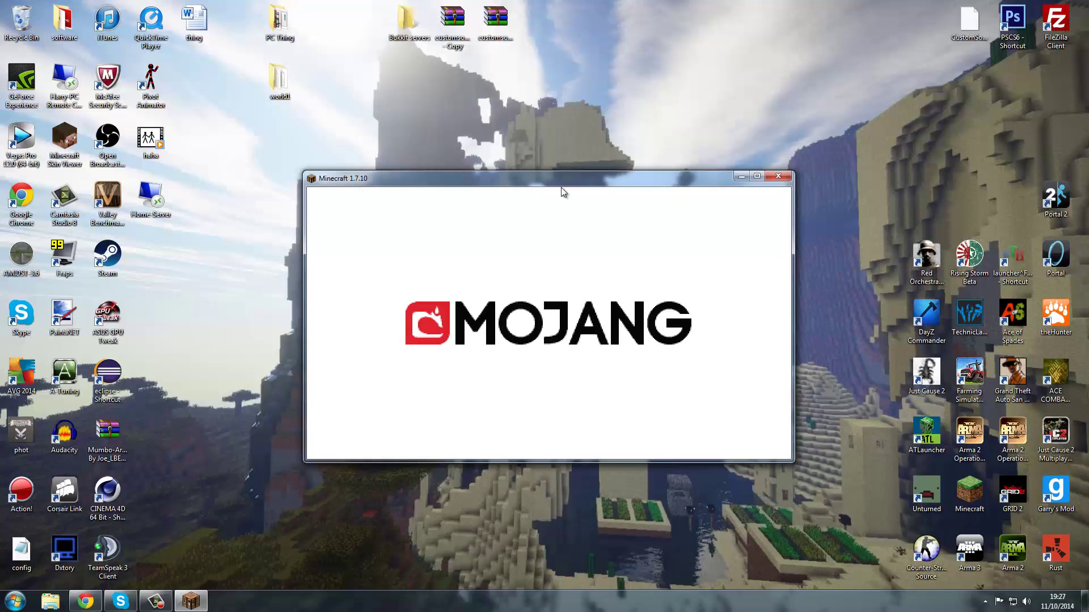
Step: Load the saved singleplayer world and pause the game
click(516, 318)
double_click(485, 242)
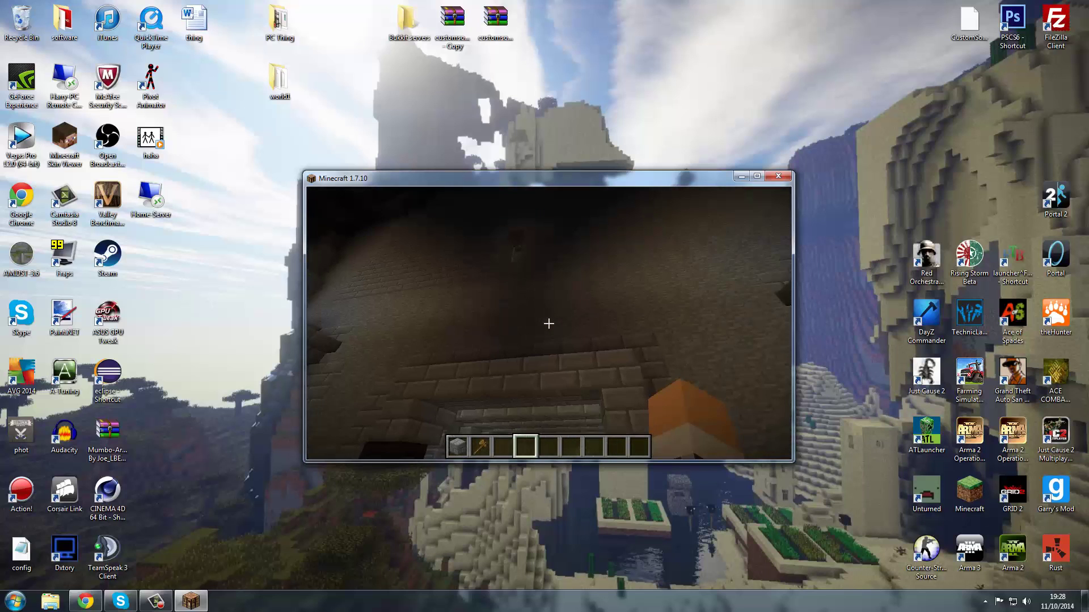
key(Escape)
Step: Review OptiFine's extended Video Settings, then close Options back to the pause menu
click(490, 357)
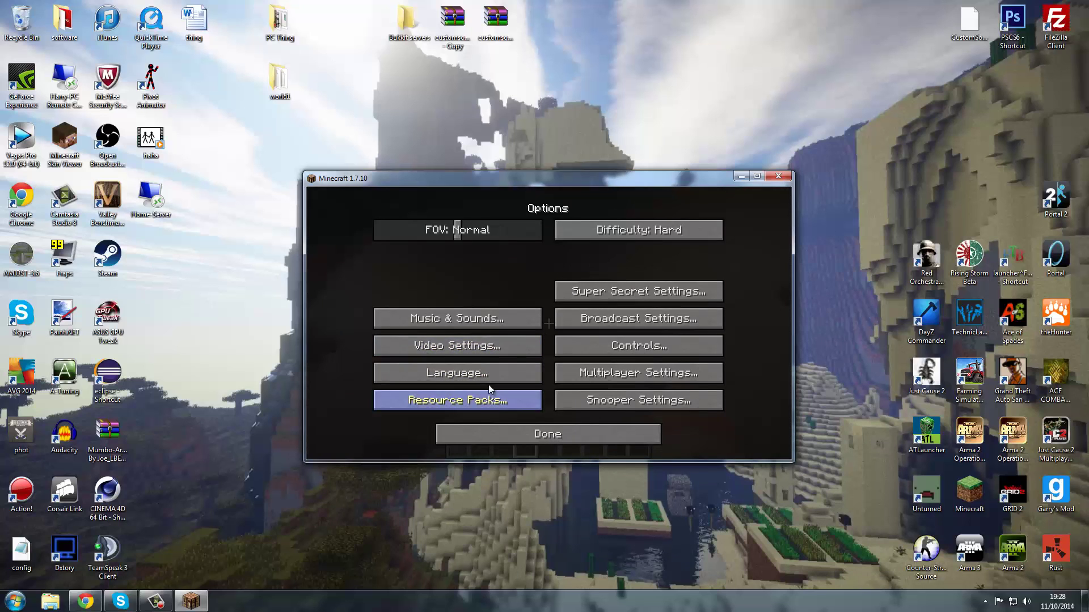
click(501, 343)
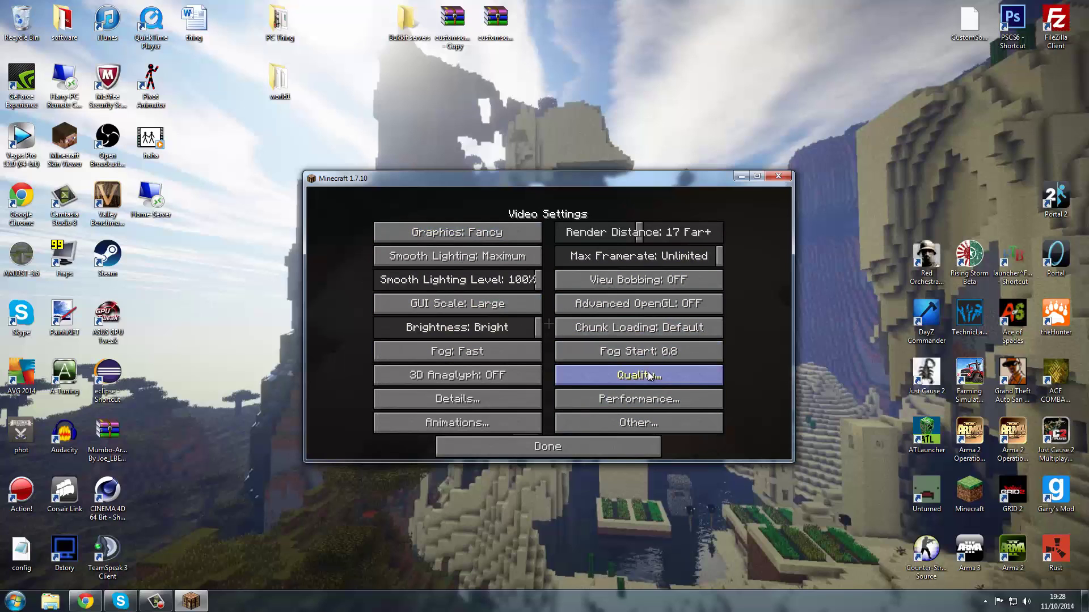
click(600, 449)
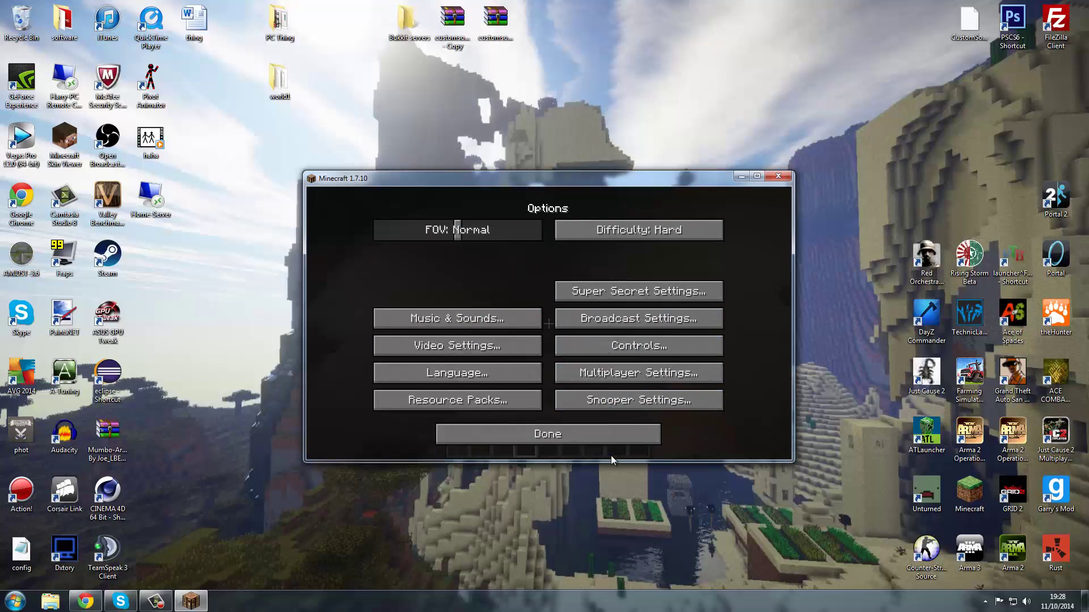
click(549, 426)
Step: Resume the world briefly, then save and quit to the title screen
click(545, 275)
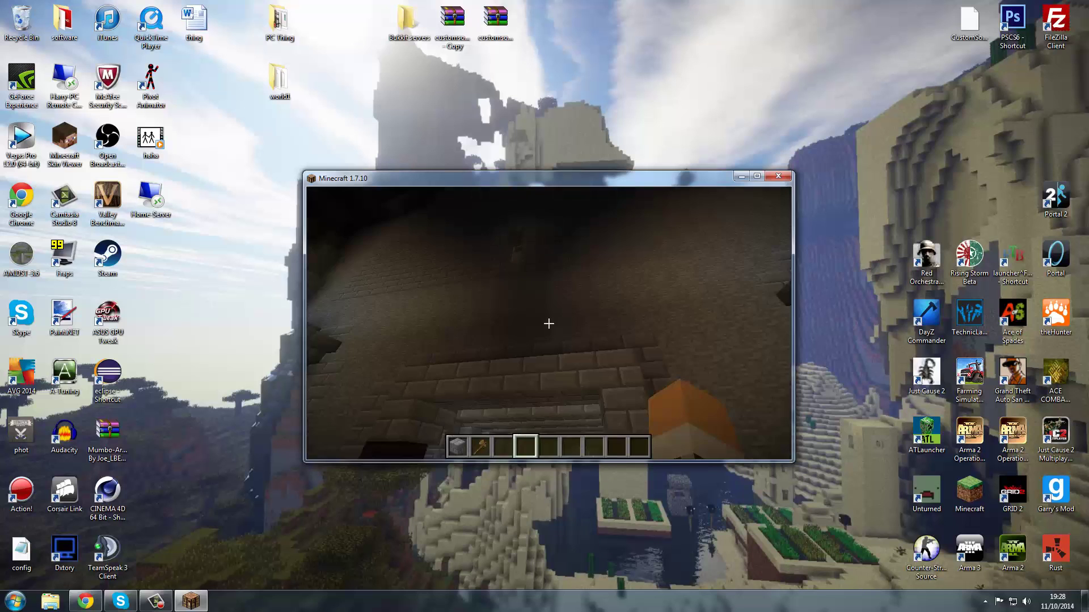
key(Escape)
click(567, 389)
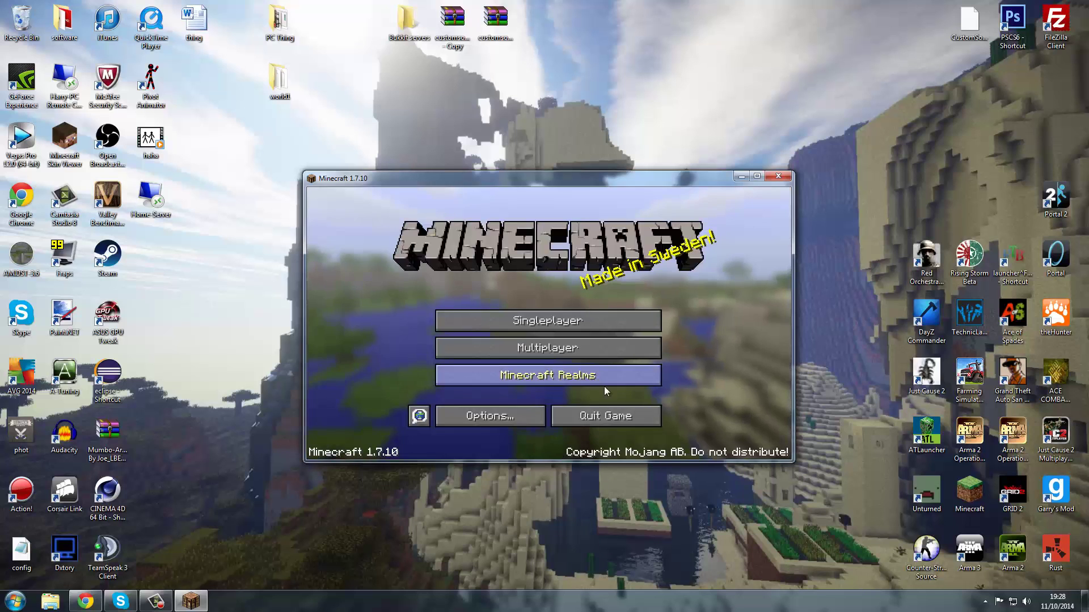